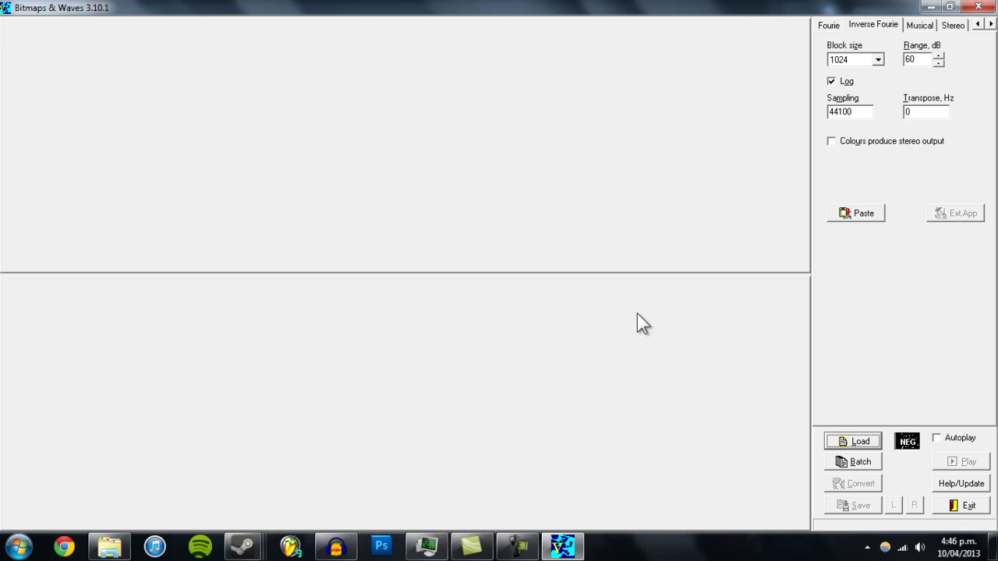
# - From the Inverse Fourie tab, open the Picture source dialog to choose a source image
pyautogui.click(841, 26)
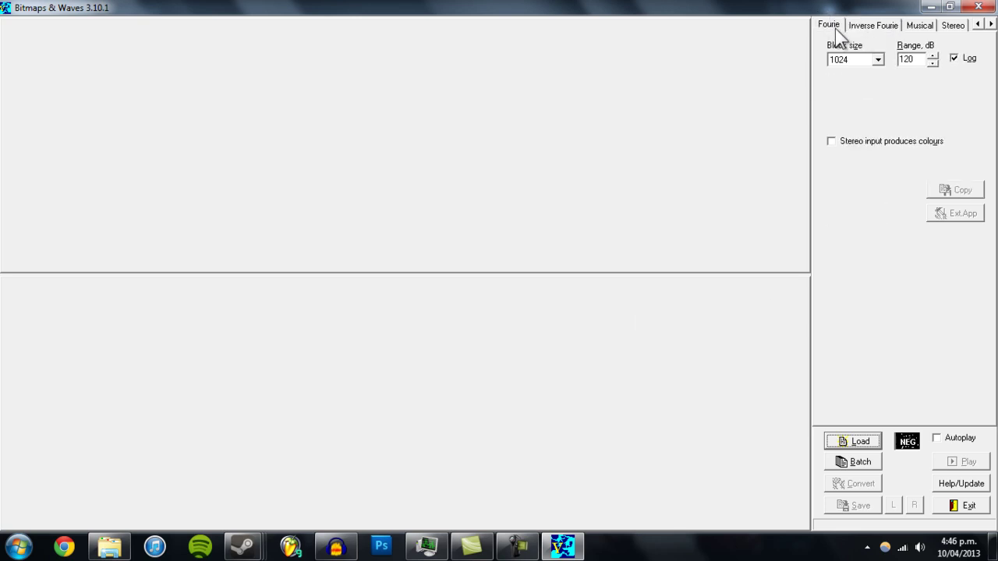
pyautogui.click(869, 27)
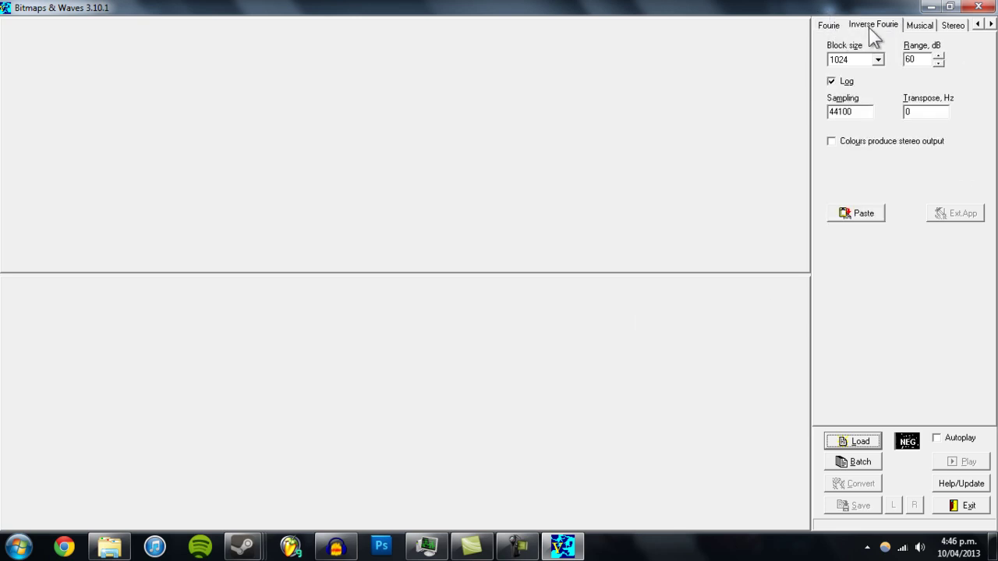
pyautogui.click(860, 441)
# - Load CRASHBANDICOOT.bmp from the Pixel Art folder as the 1024 x 1024 source picture
pyautogui.click(489, 196)
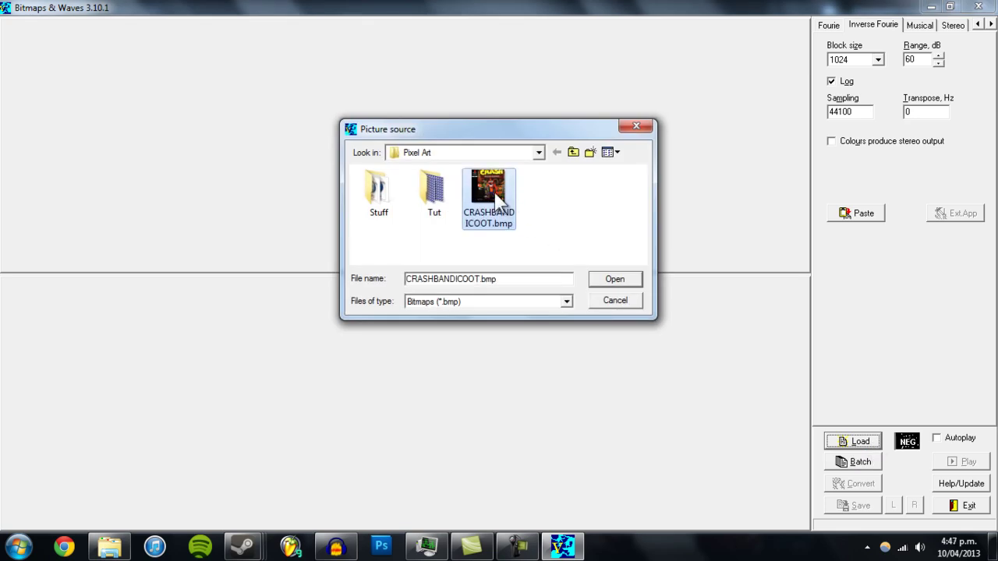
pyautogui.doubleClick(497, 198)
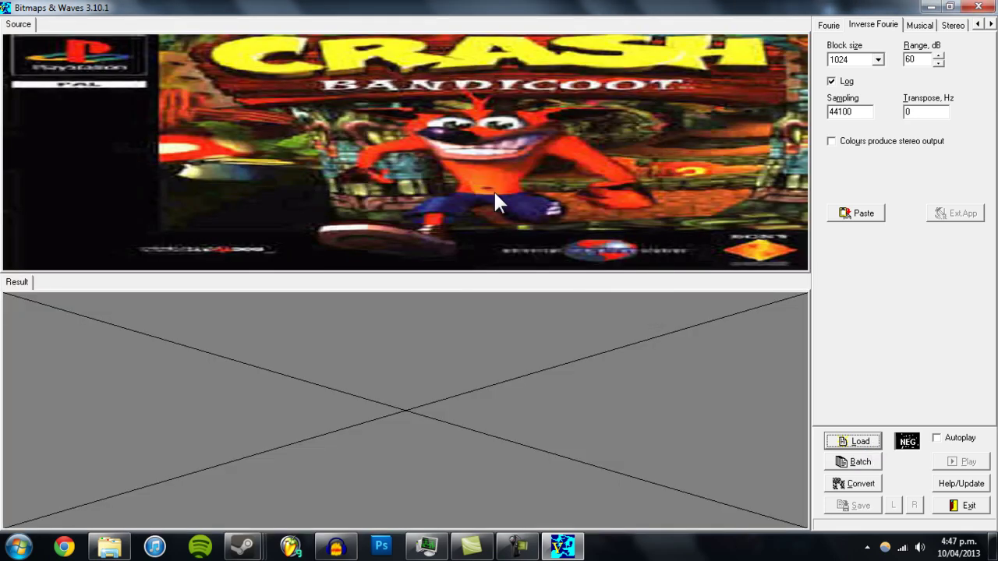
pyautogui.click(833, 141)
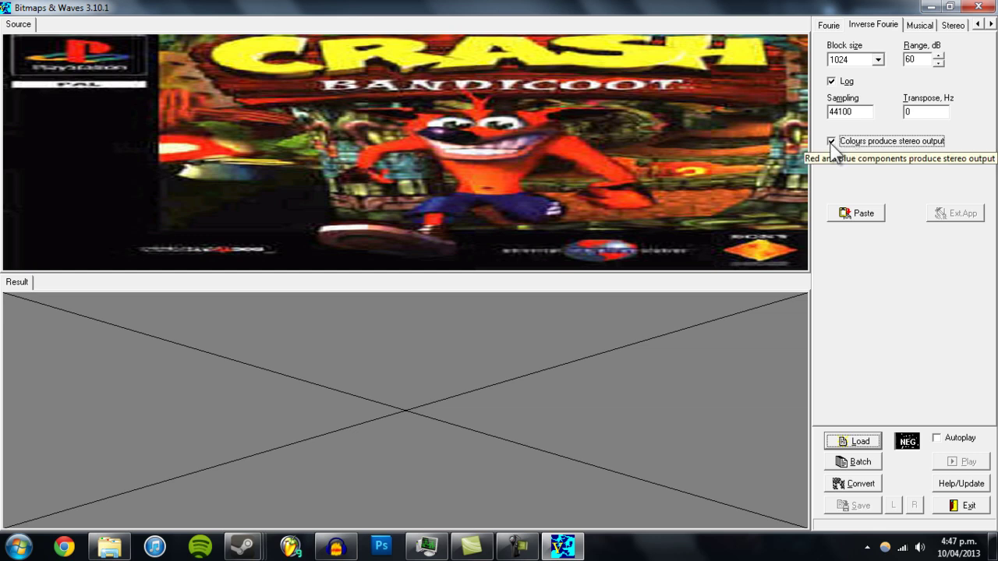
pyautogui.click(831, 142)
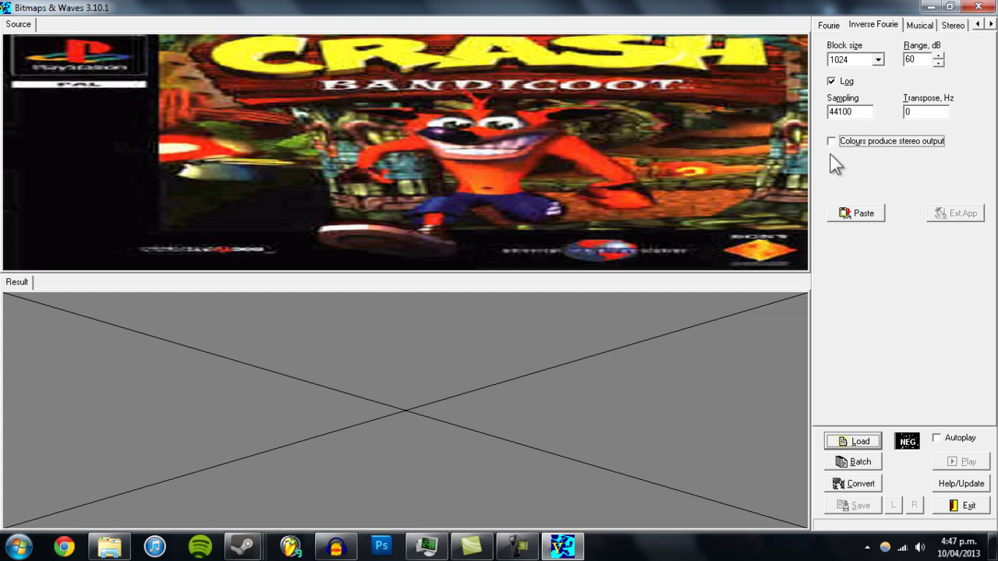
# - Convert the cover into a sound waveform and save it as the sound file 'Crash'
pyautogui.click(856, 485)
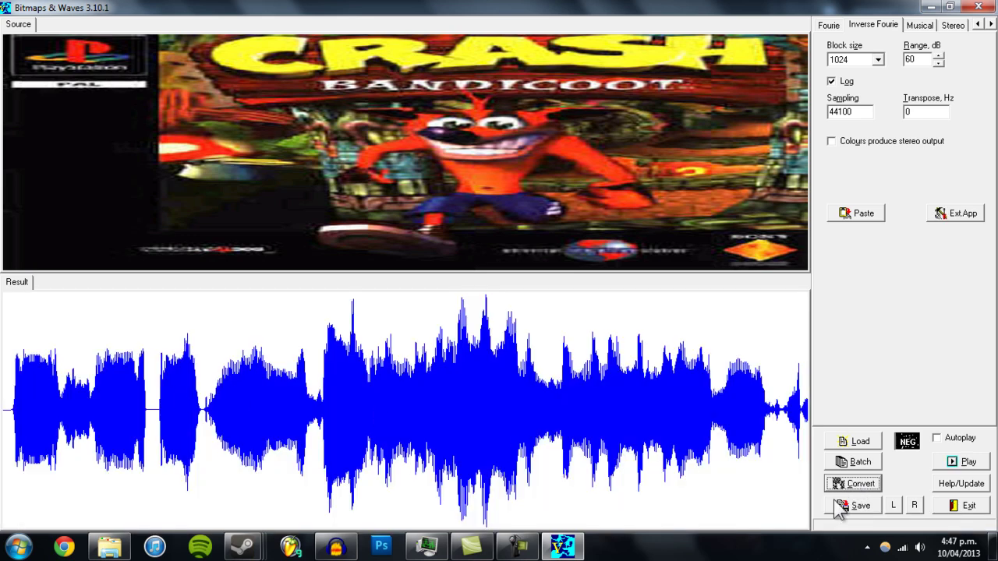
pyautogui.click(853, 505)
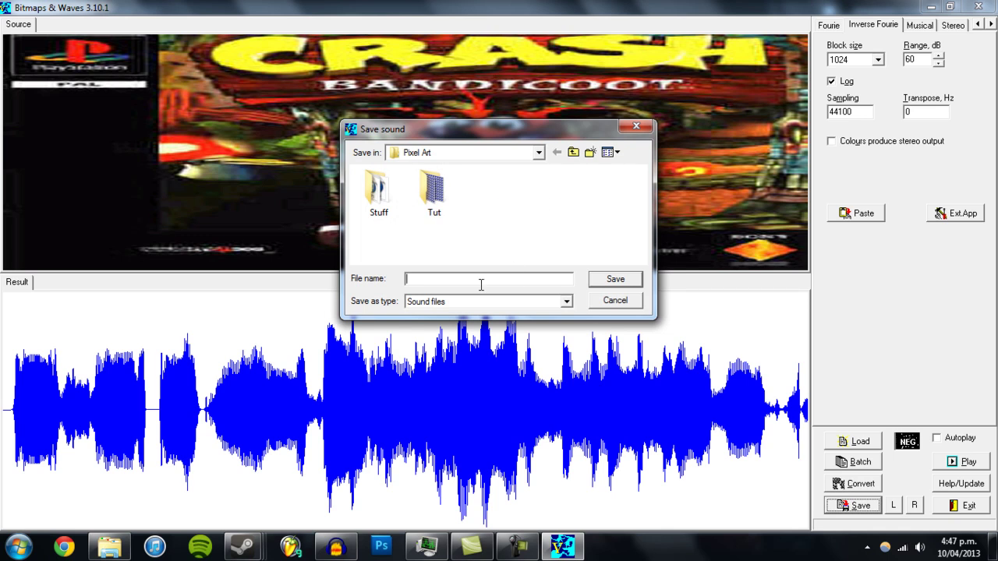
pyautogui.write('Crash')
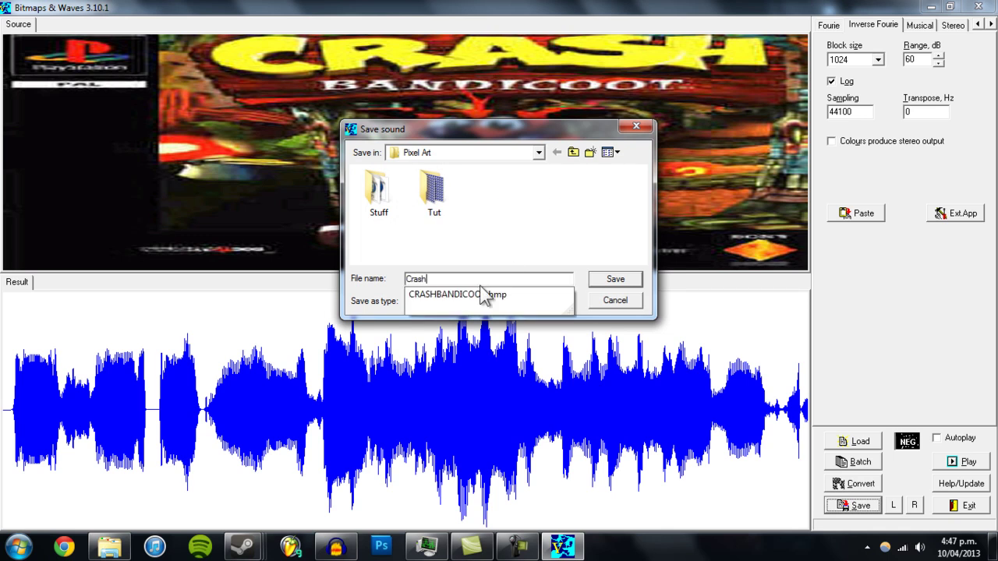
pyautogui.click(505, 252)
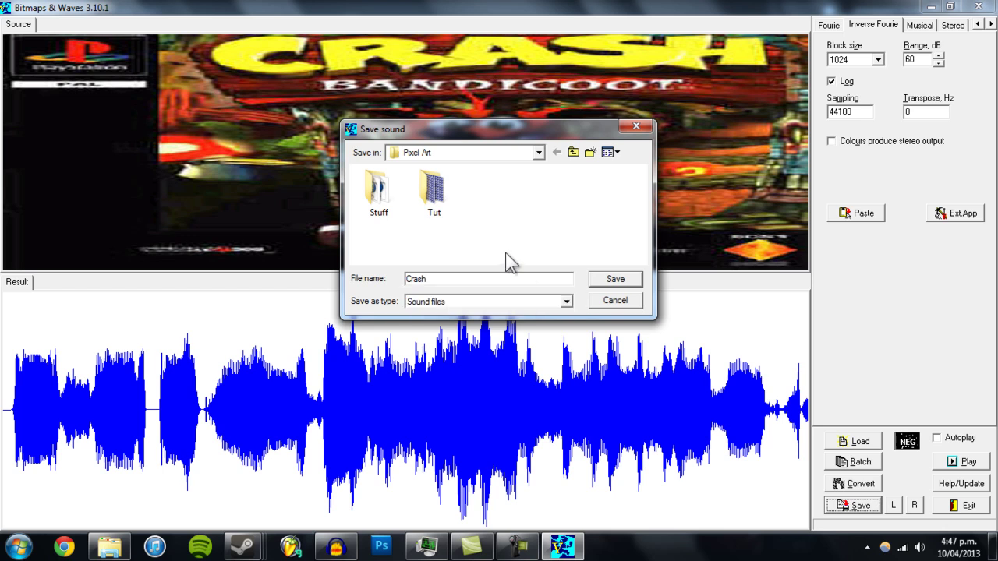
pyautogui.click(609, 284)
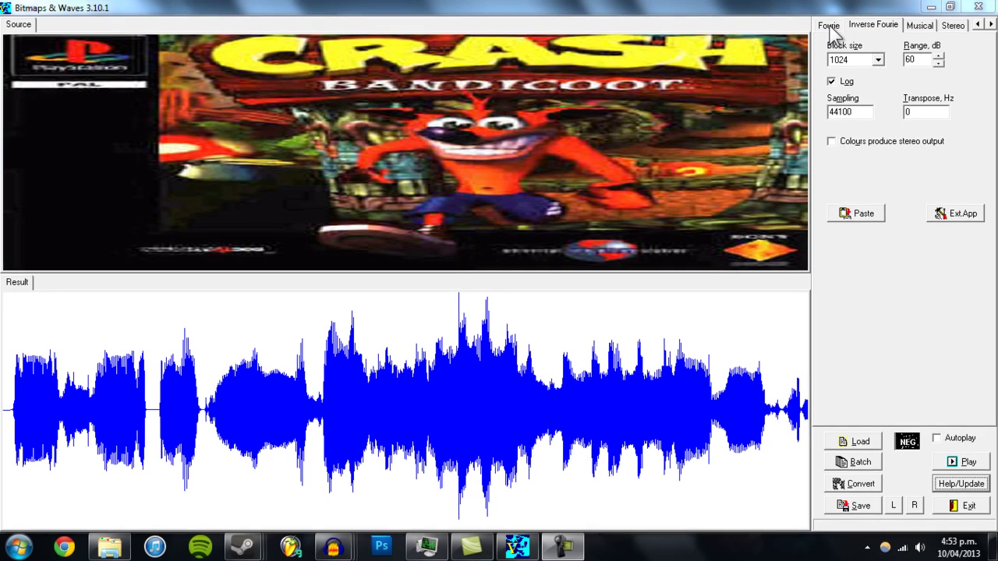
# - On the Fourie tab, load Crash.wav and convert it back into a black-and-white image
pyautogui.click(832, 28)
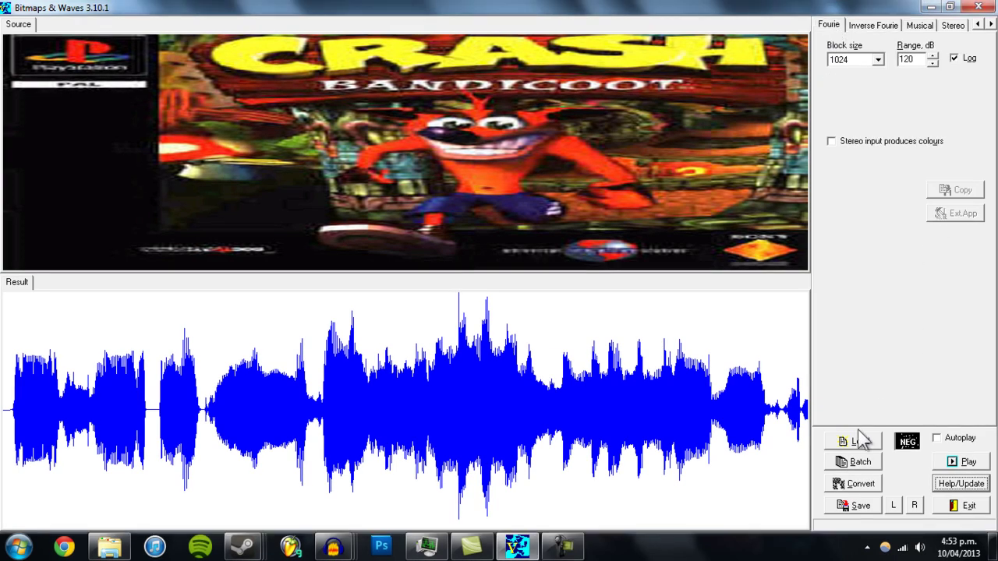
pyautogui.click(860, 442)
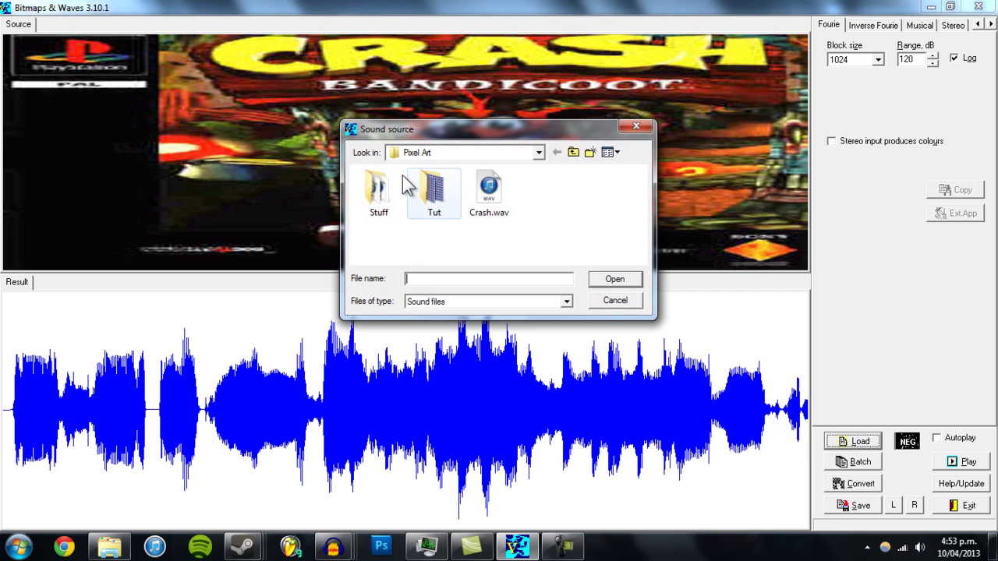
pyautogui.click(494, 193)
pyautogui.doubleClick(493, 194)
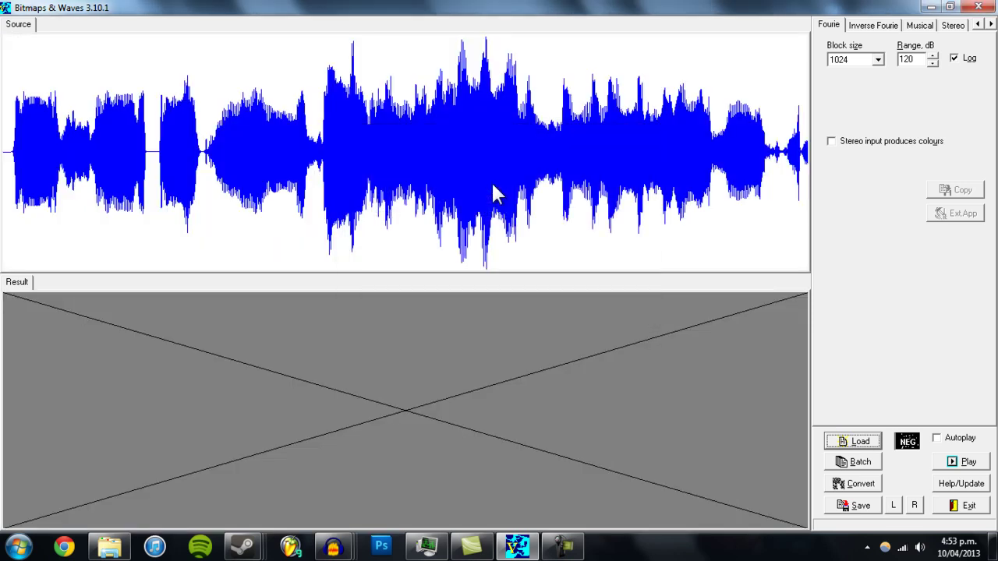
pyautogui.click(828, 483)
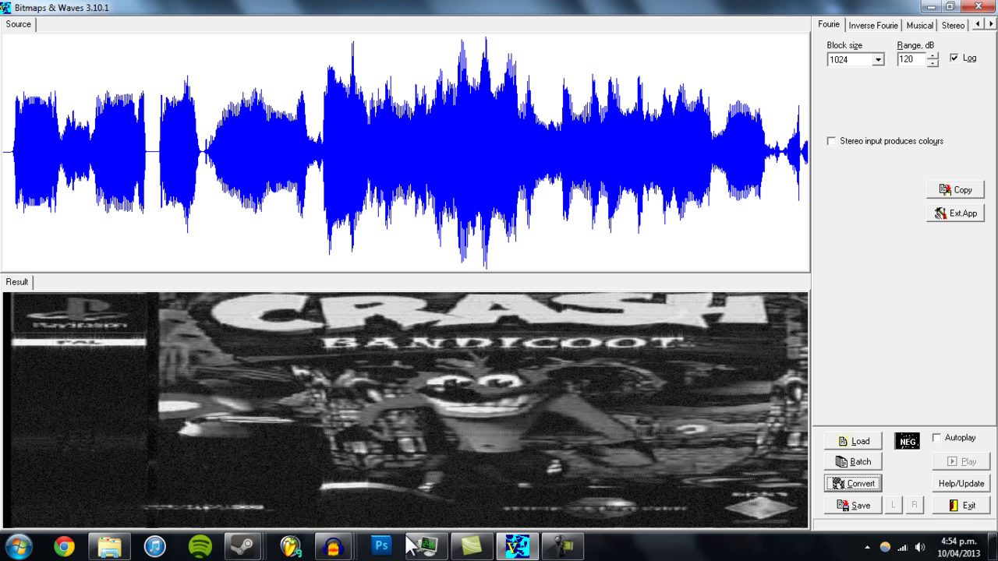
# - Open Crash.wav in the Audacity Crash project, accepting the import warning
pyautogui.moveTo(347, 555)
pyautogui.click(457, 493)
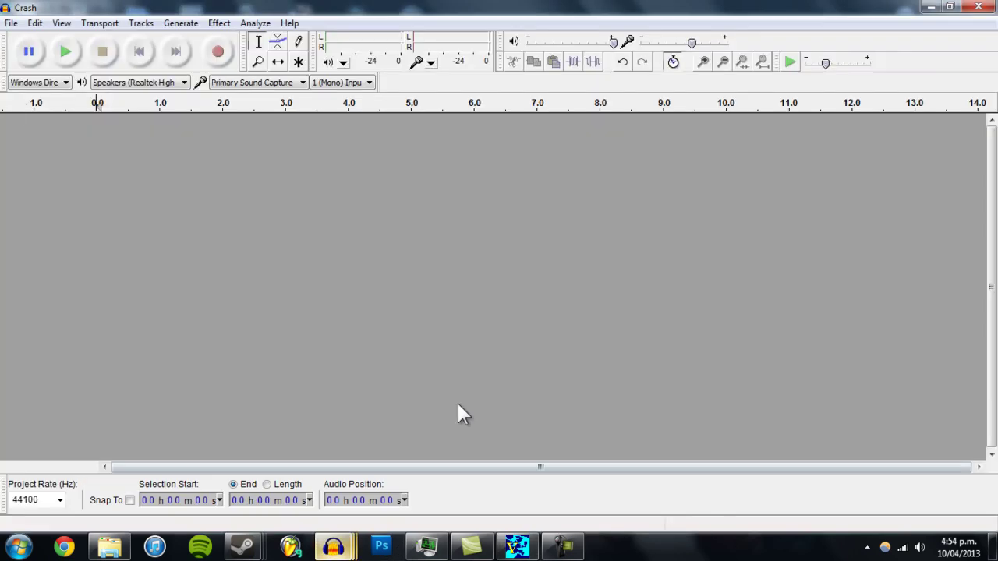
pyautogui.click(9, 23)
pyautogui.click(38, 59)
pyautogui.doubleClick(226, 112)
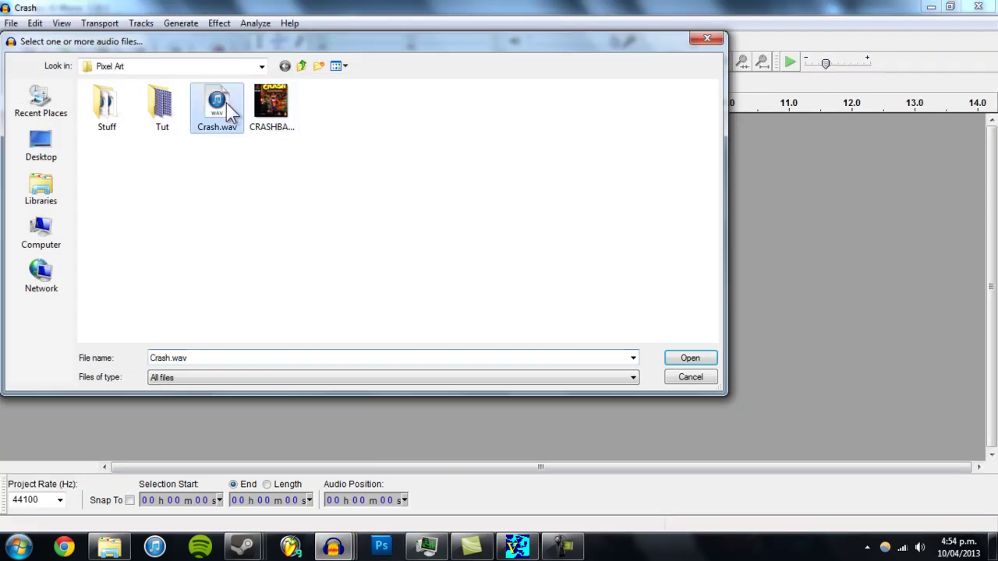
pyautogui.click(578, 362)
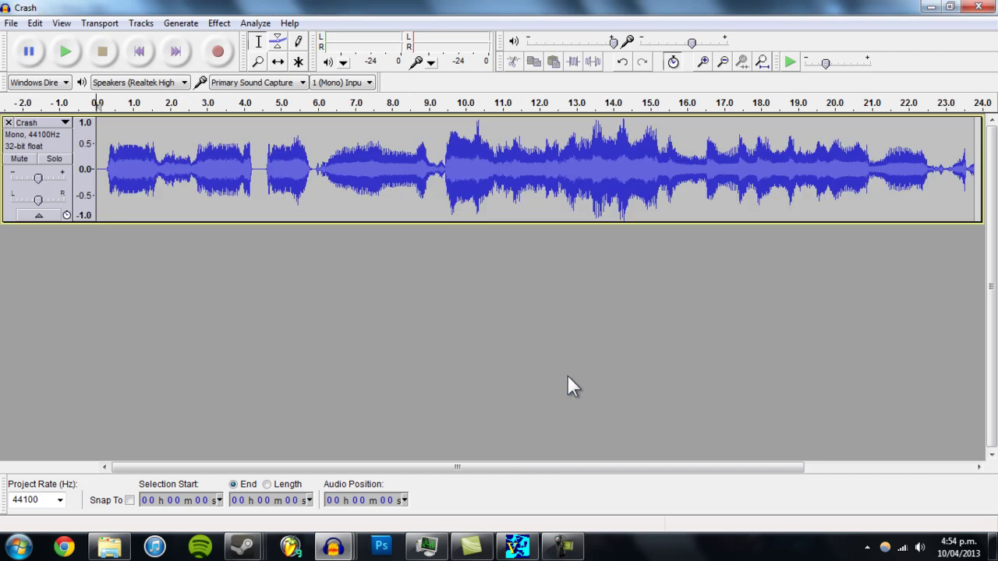
# - Amplify the 8–16 second stretch by 6.2 dB with clipping allowed
pyautogui.moveTo(393, 180); pyautogui.dragTo(680, 180)
pyautogui.click(219, 23)
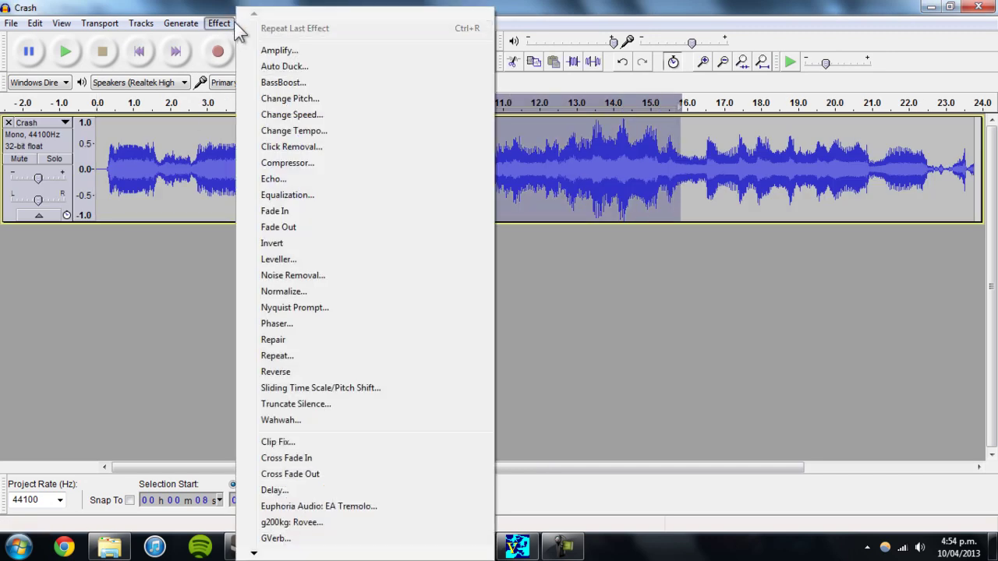
pyautogui.click(300, 51)
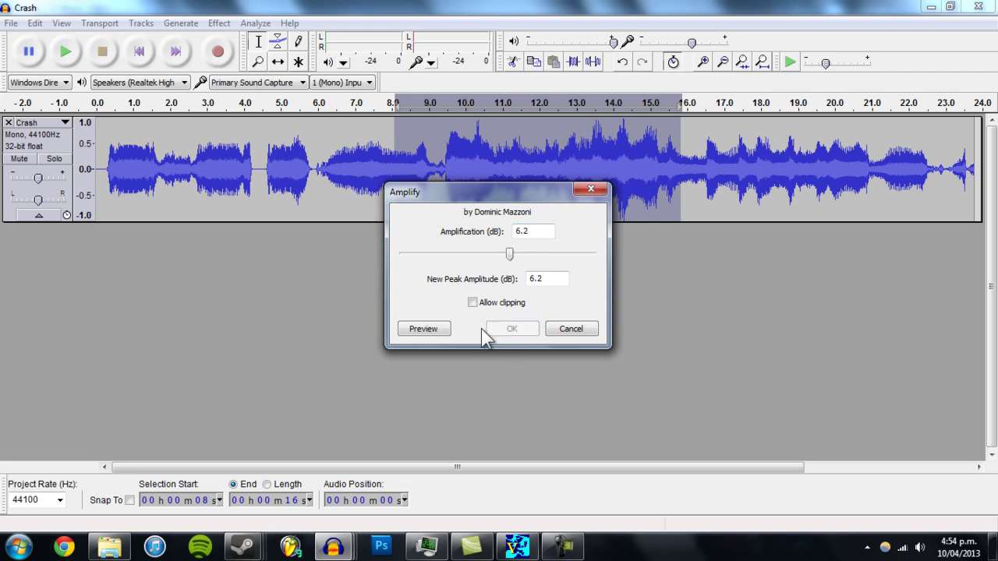
pyautogui.click(472, 303)
pyautogui.click(507, 328)
pyautogui.moveTo(311, 152); pyautogui.dragTo(392, 156)
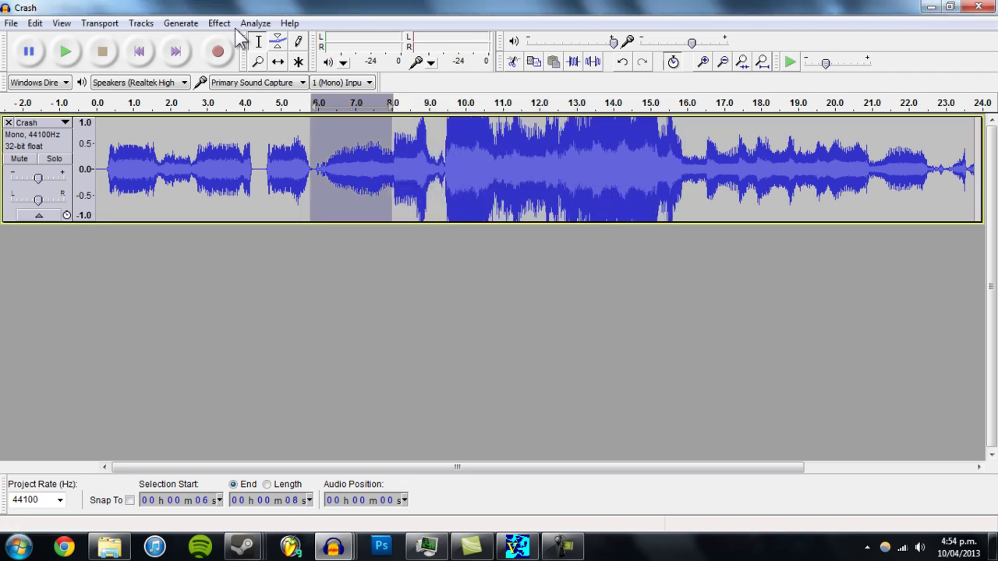
pyautogui.click(223, 24)
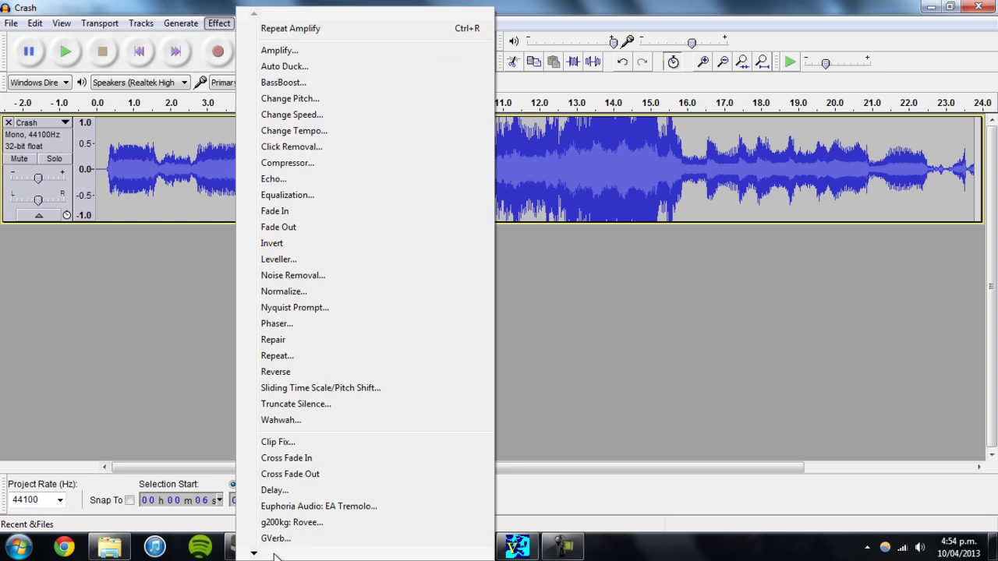
# - Apply mda Delay (185 ms left delay, 26% feedback, 33% mix) to the whole Crash track
pyautogui.moveTo(274, 555)
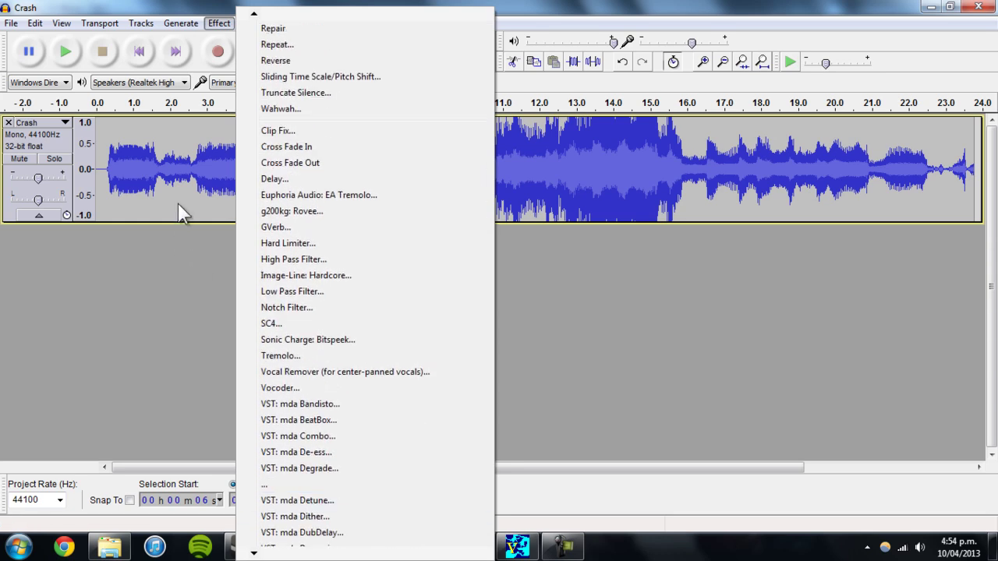
pyautogui.click(39, 138)
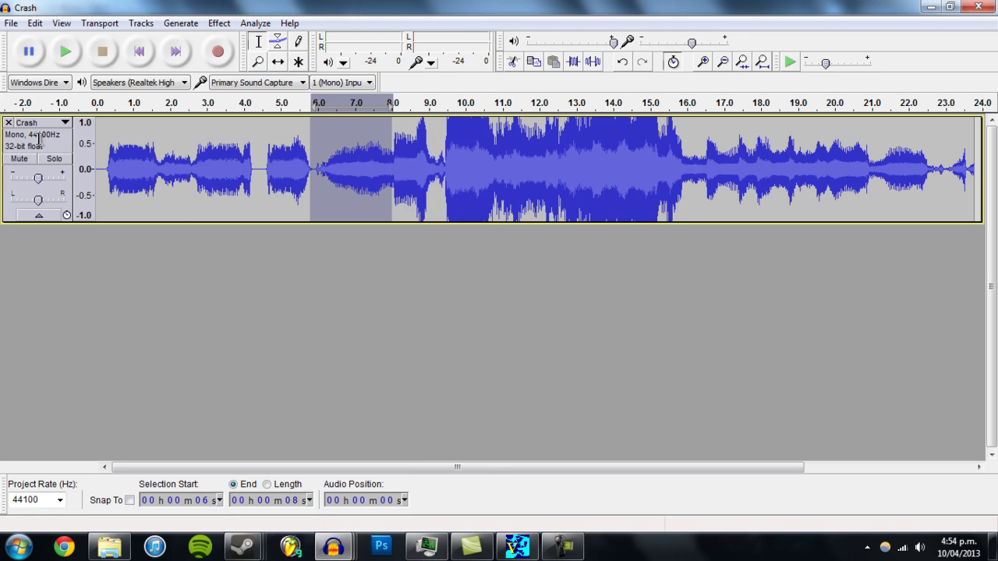
pyautogui.click(39, 139)
pyautogui.click(219, 23)
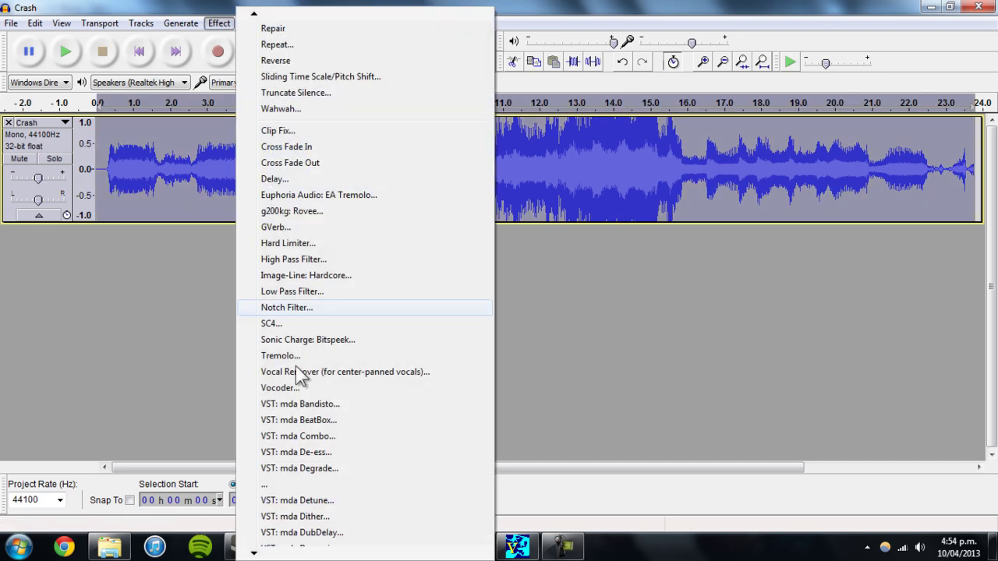
pyautogui.click(318, 484)
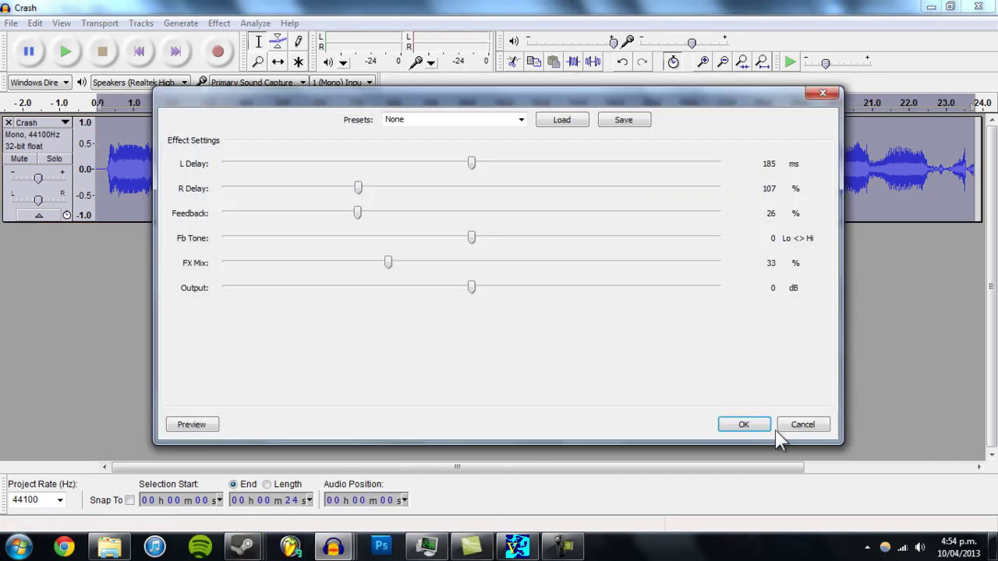
pyautogui.click(752, 424)
# - Zoom in on the track start to inspect the delayed waveform, then zoom back out fully
pyautogui.click(103, 173)
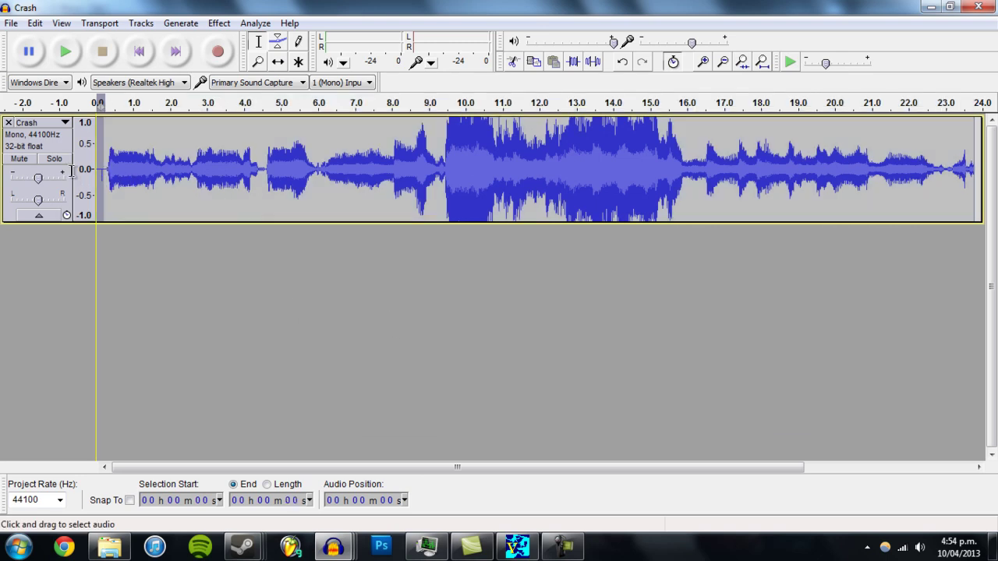
pyautogui.click(703, 63)
pyautogui.click(703, 63)
pyautogui.click(704, 65)
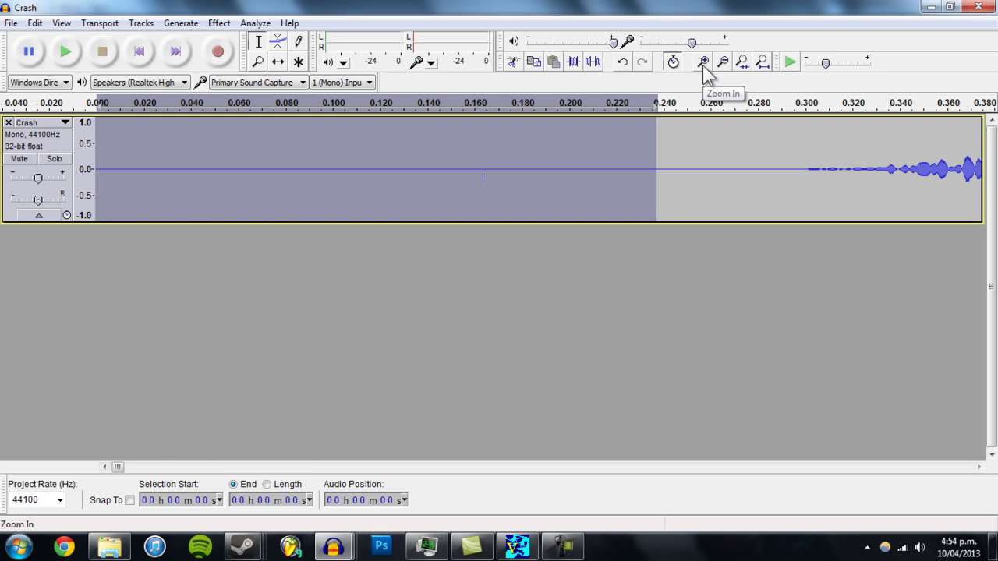
pyautogui.moveTo(154, 170); pyautogui.dragTo(94, 170)
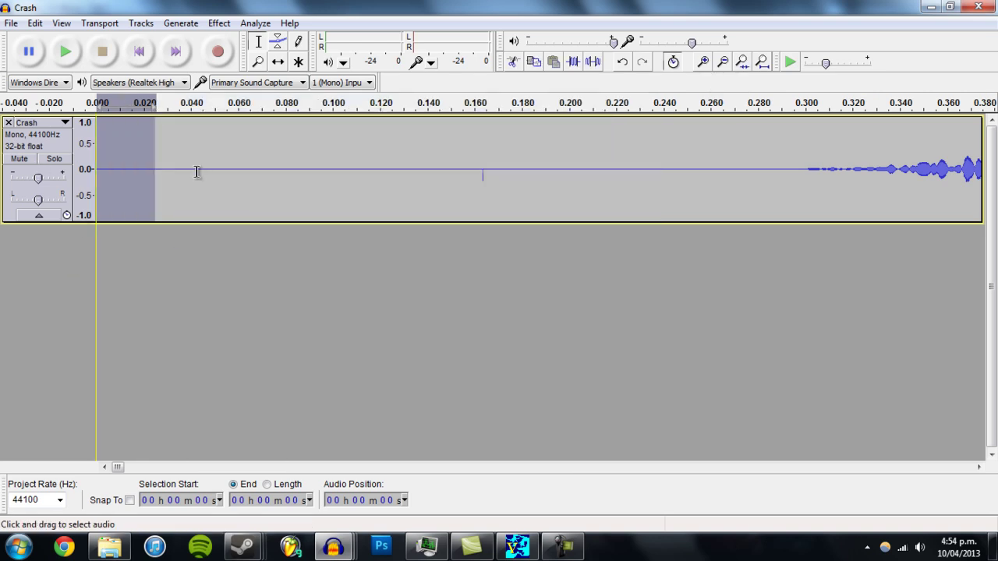
pyautogui.keyDown('shift'); pyautogui.click(201, 171); pyautogui.keyUp('shift')
pyautogui.click(230, 172)
pyautogui.click(726, 61)
pyautogui.click(726, 62)
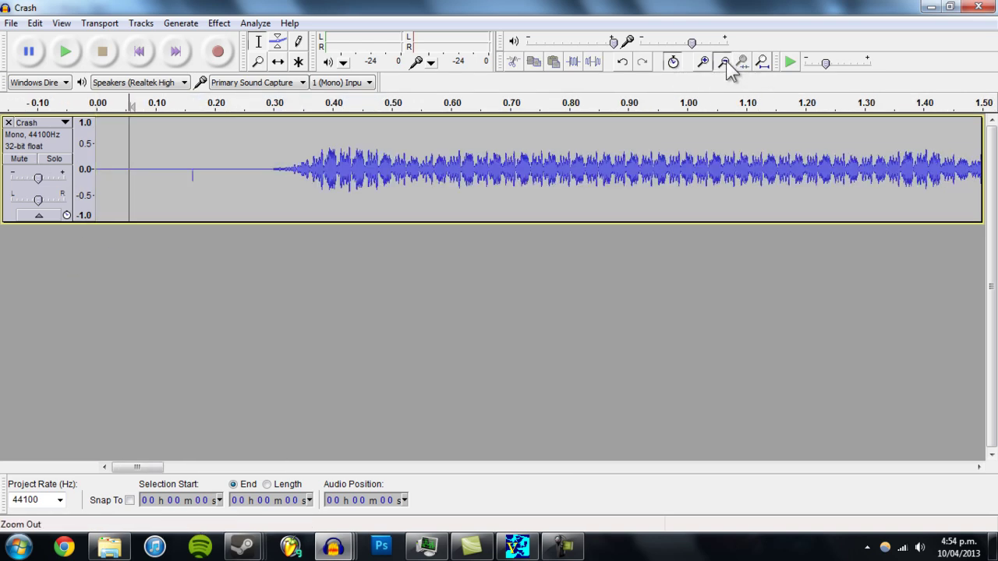
pyautogui.click(726, 61)
pyautogui.click(726, 61)
pyautogui.click(726, 62)
pyautogui.click(726, 62)
# - Export the track as Crash2 WAV in the Pixel Art folder, leaving metadata unchanged
pyautogui.click(11, 23)
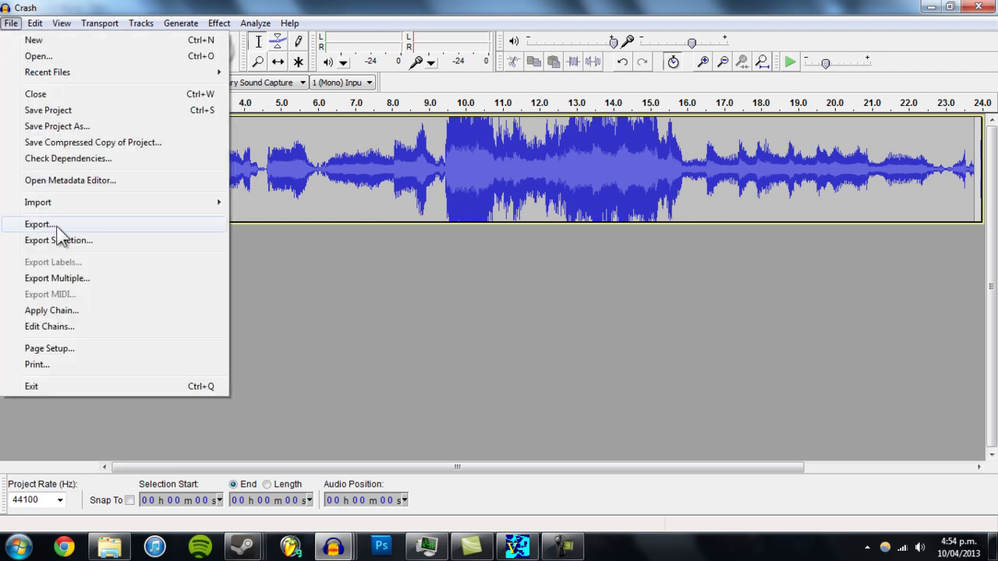
pyautogui.click(106, 228)
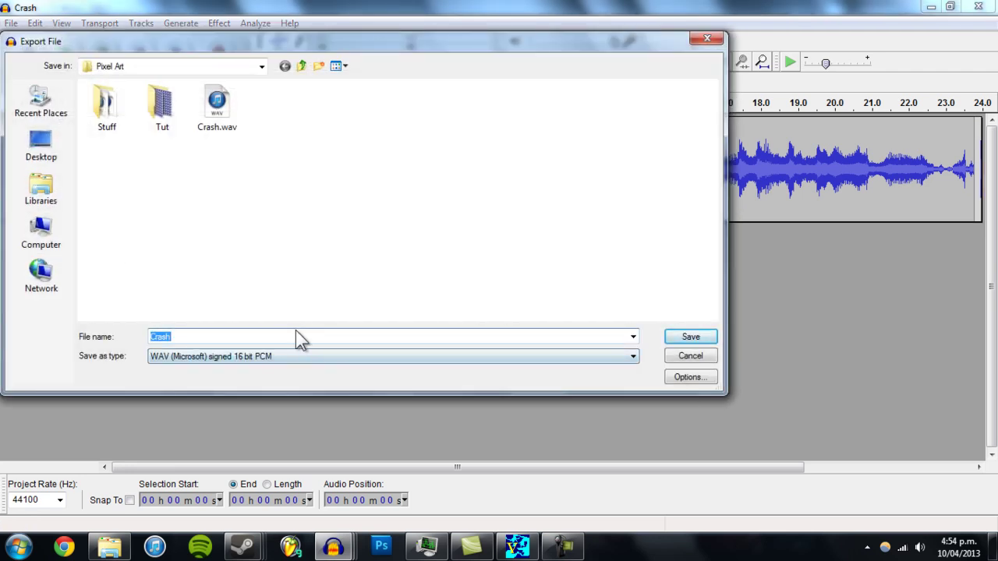
pyautogui.click(294, 336)
pyautogui.write('2')
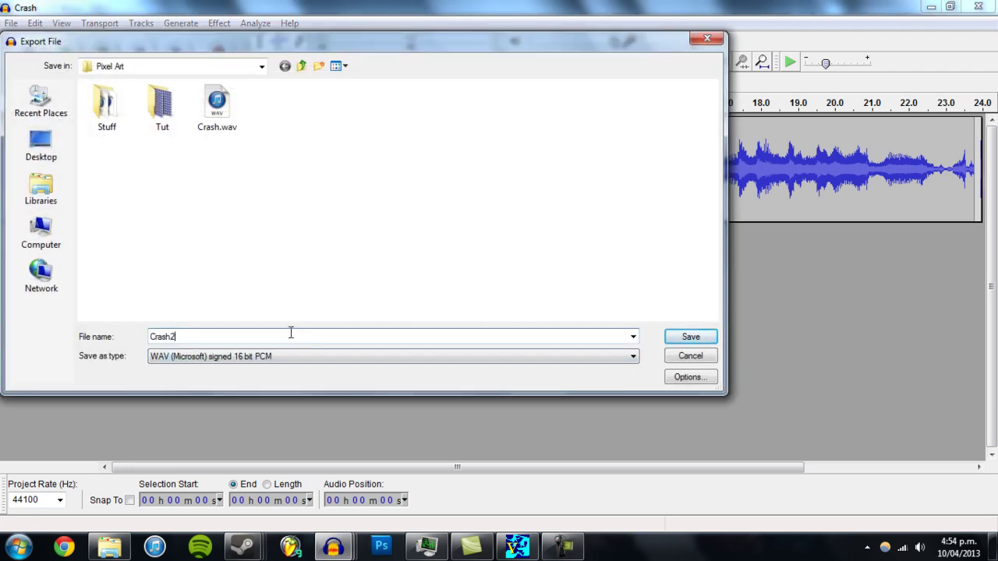
pyautogui.click(691, 337)
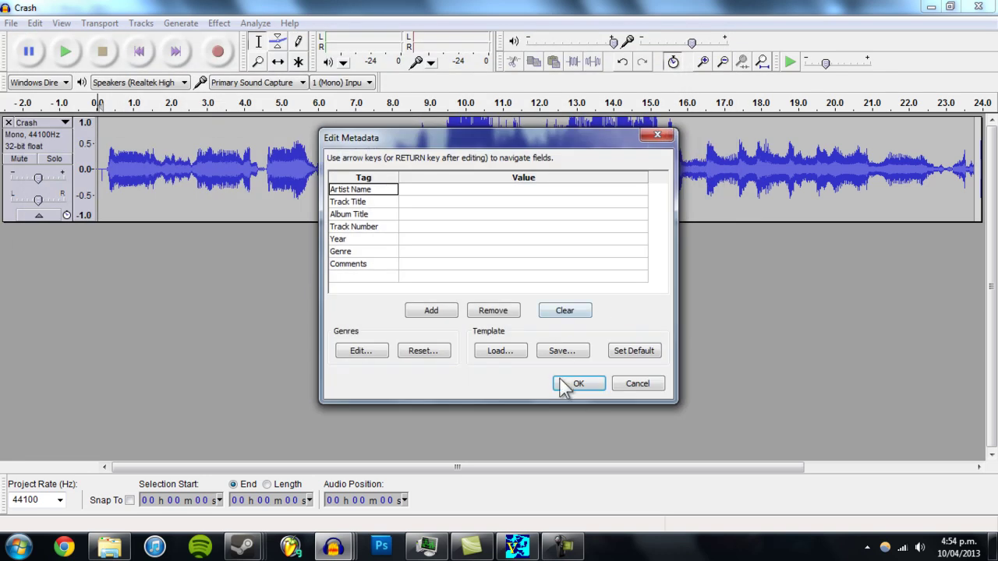
pyautogui.click(577, 384)
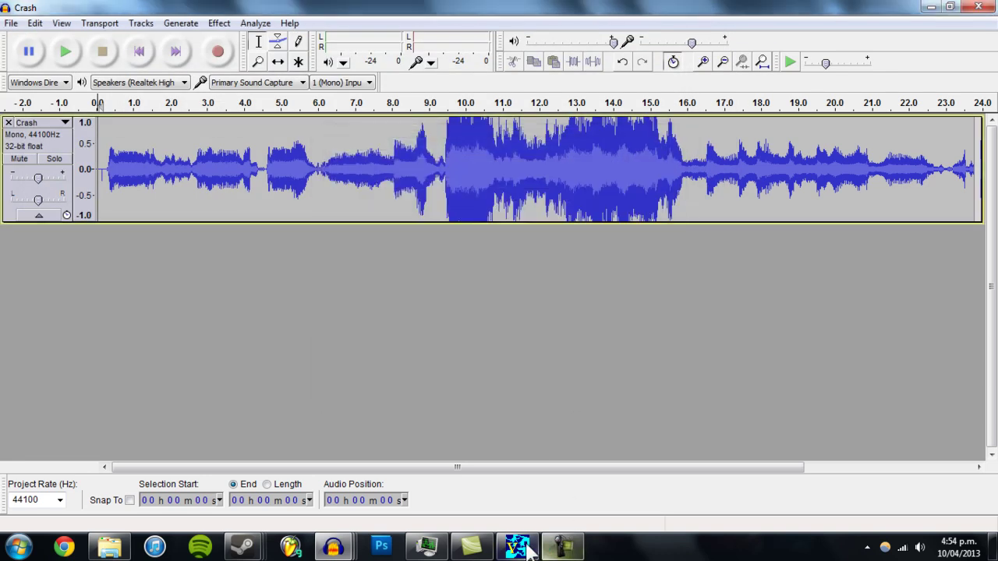
# - Load Crash2.wav in Bitmaps & Waves and convert it into a 1023 x 1024 glitched image
pyautogui.moveTo(526, 551)
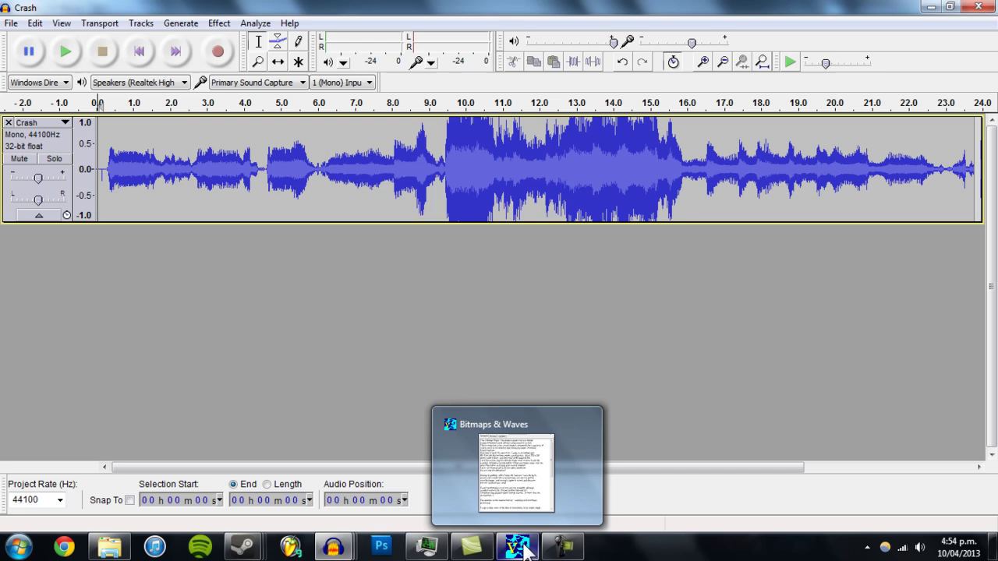
pyautogui.click(517, 459)
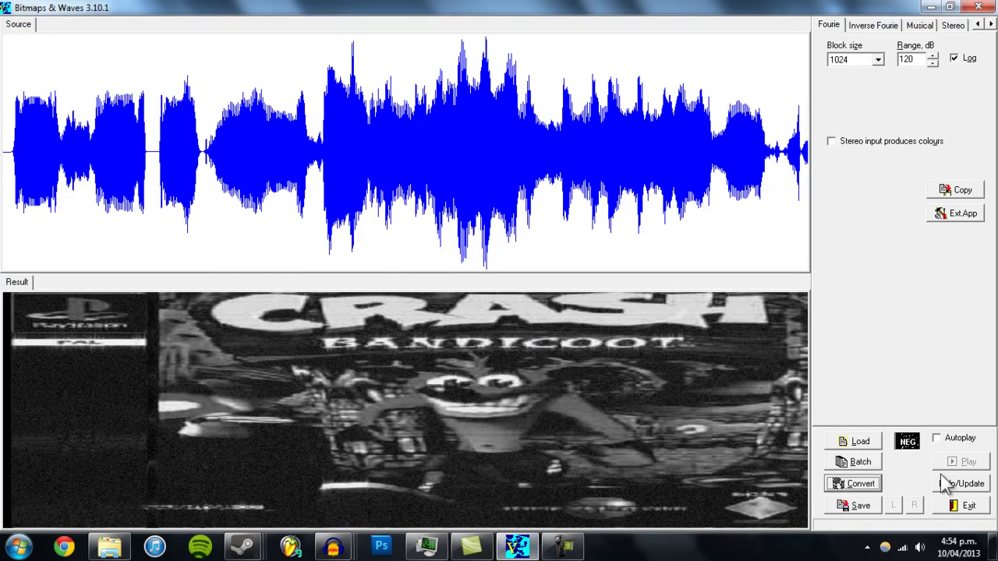
pyautogui.click(853, 442)
pyautogui.doubleClick(544, 193)
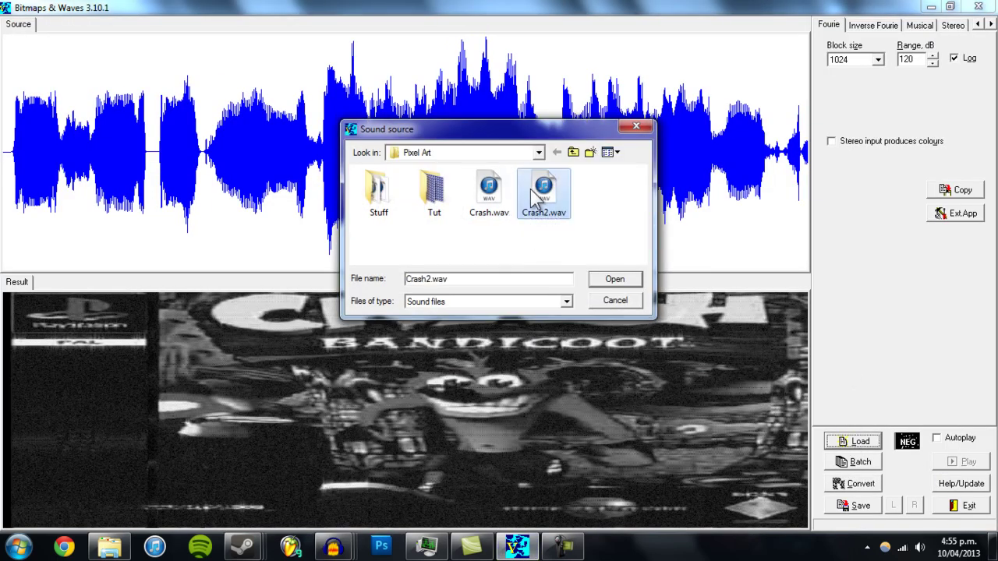
pyautogui.click(858, 484)
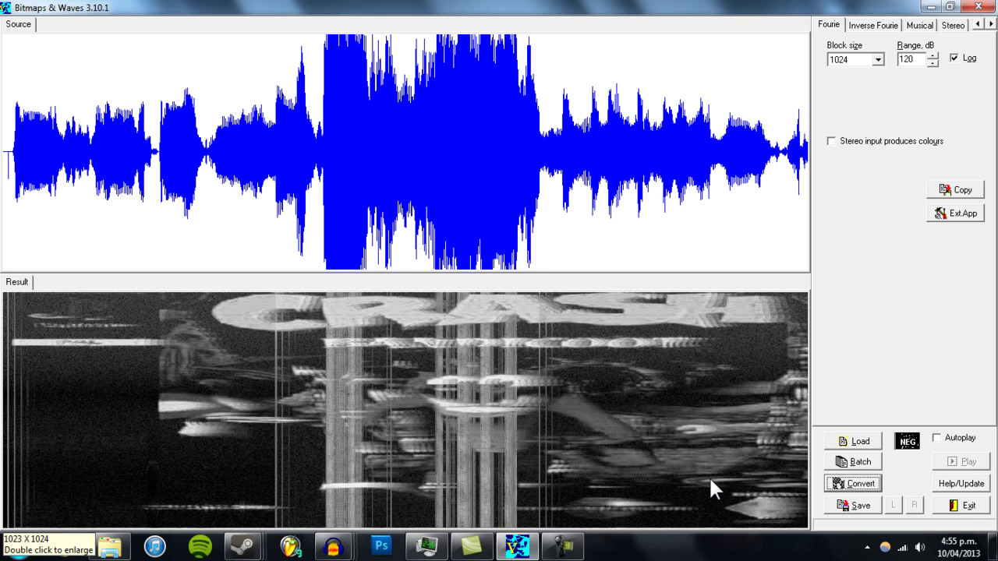
# - Save the glitched image as Crash3.bmp
pyautogui.click(873, 502)
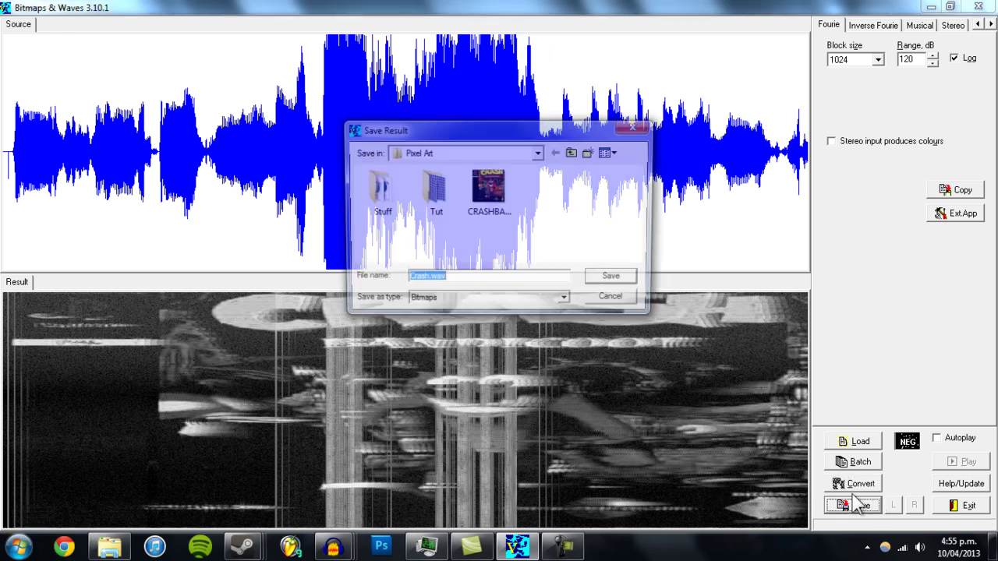
pyautogui.press('End')
pyautogui.press('Left')
pyautogui.press('Left')
pyautogui.press('Left')
pyautogui.press('Left')
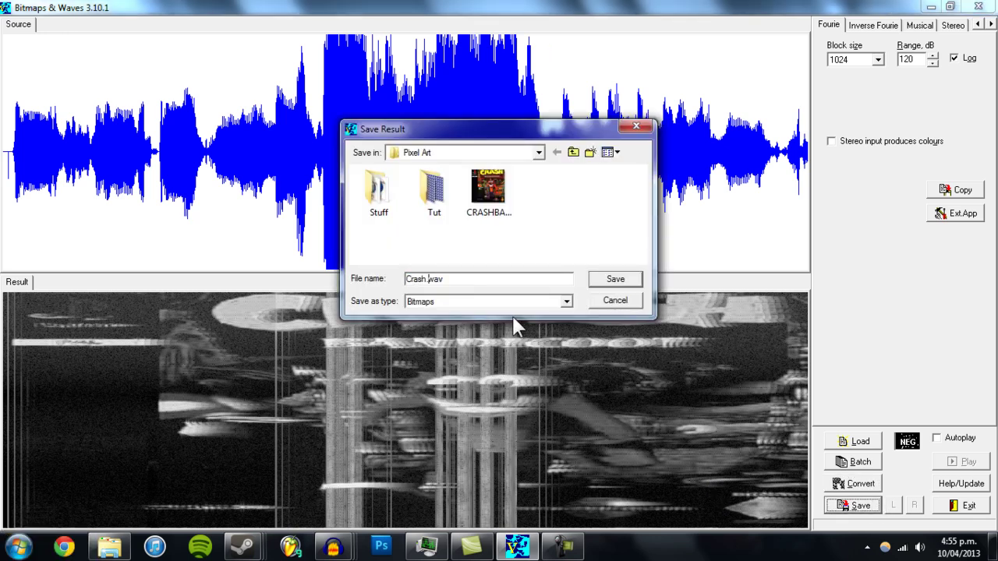
pyautogui.write('3')
pyautogui.click(463, 278)
pyautogui.moveTo(463, 277); pyautogui.dragTo(435, 282)
pyautogui.press('BackSpace')
pyautogui.write('bmp')
pyautogui.press('Return')
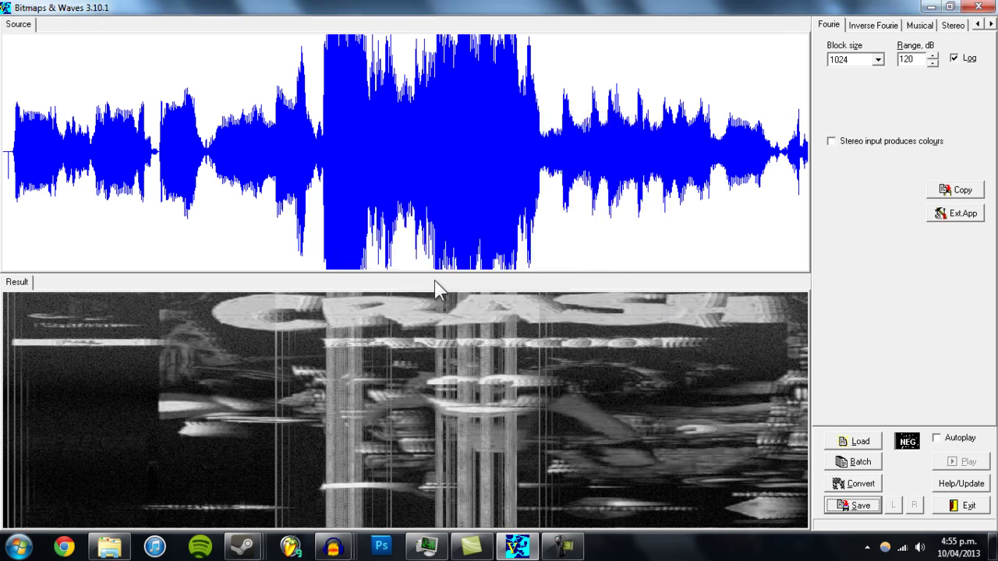
# - Open Crash3.bmp from the Pixels library in Windows Live Photo Gallery
pyautogui.click(109, 546)
pyautogui.click(456, 178)
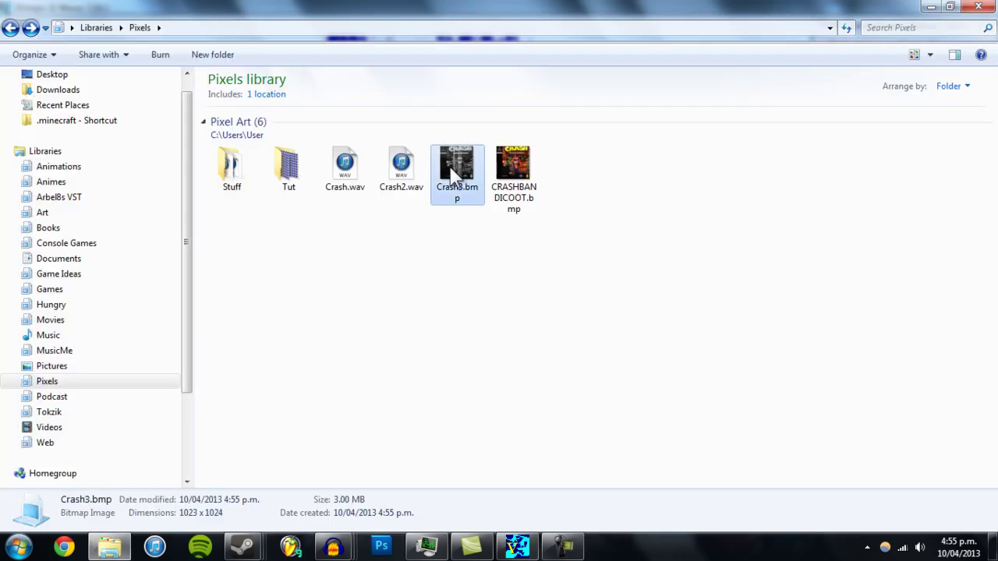
pyautogui.doubleClick(456, 178)
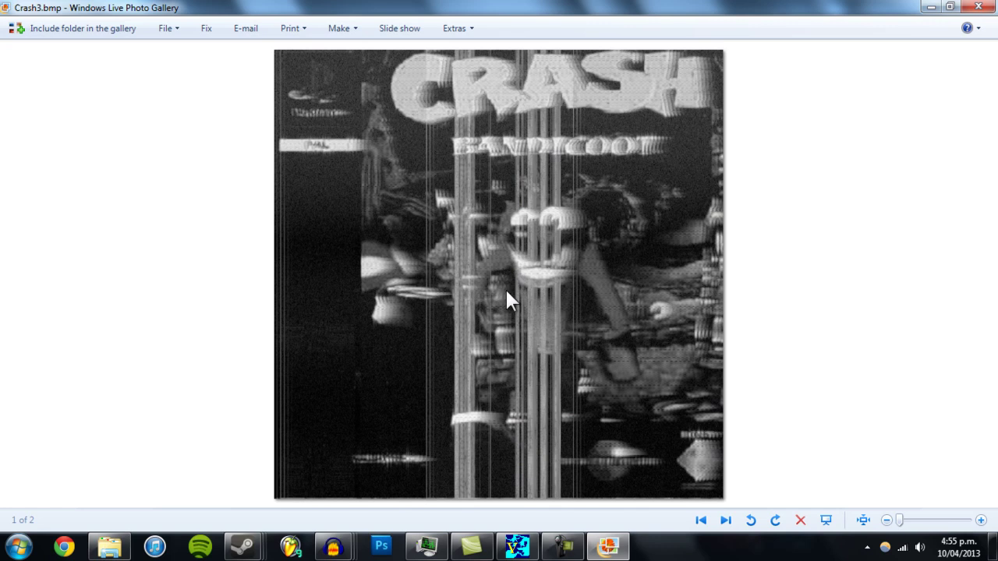
pyautogui.scroll(4, 541, 301)
pyautogui.scroll(-4, 621, 253)
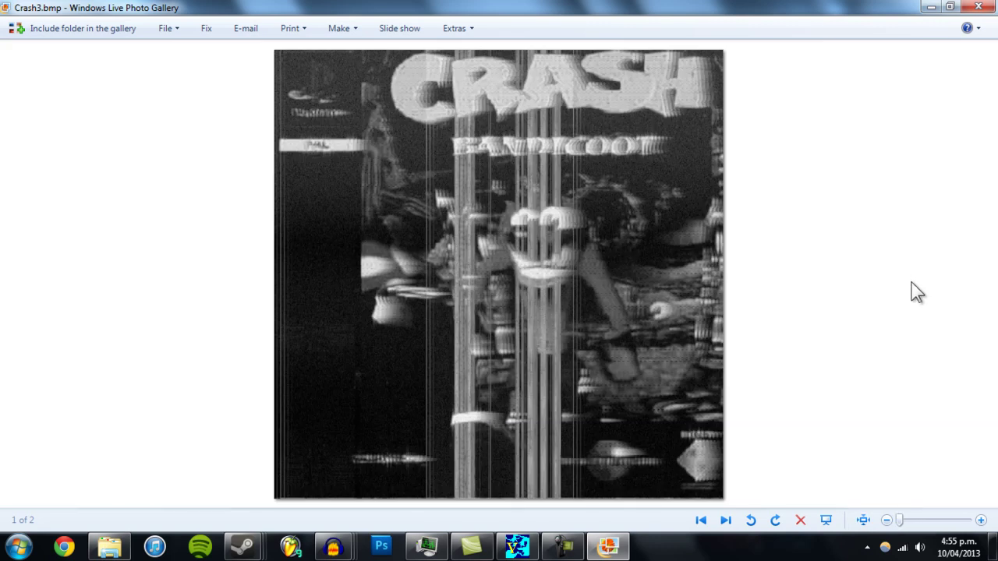